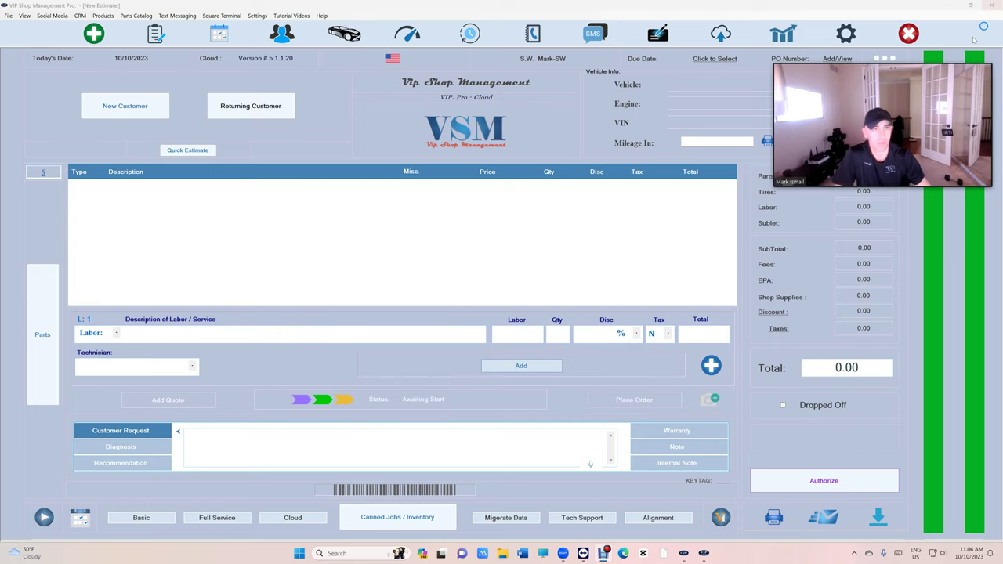
- Sign in to Reports with the passcode and show the Daily Report for Monday, October 9, 2023
{"action": "left_click", "coordinate": [784, 34]}
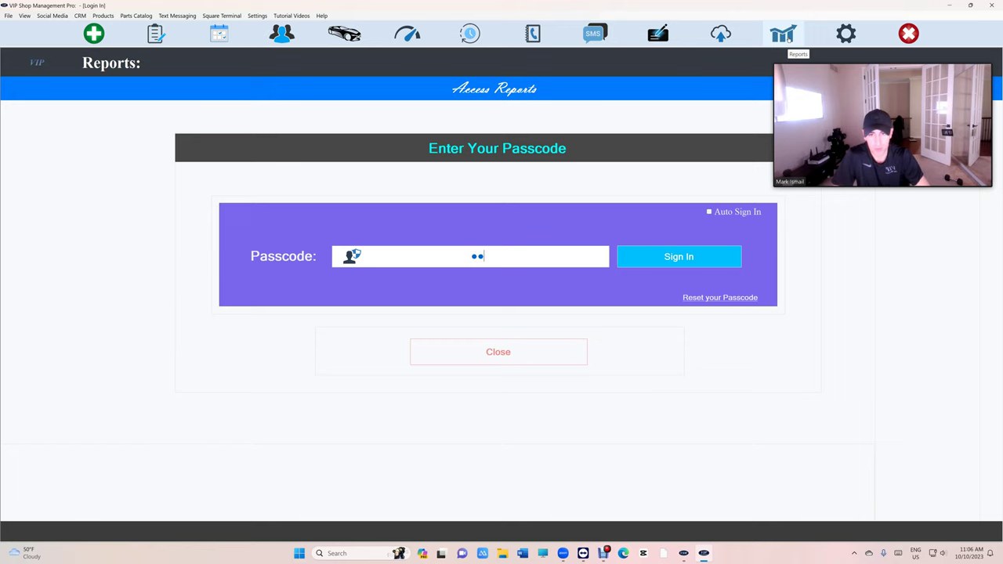
{"action": "left_click", "coordinate": [263, 192]}
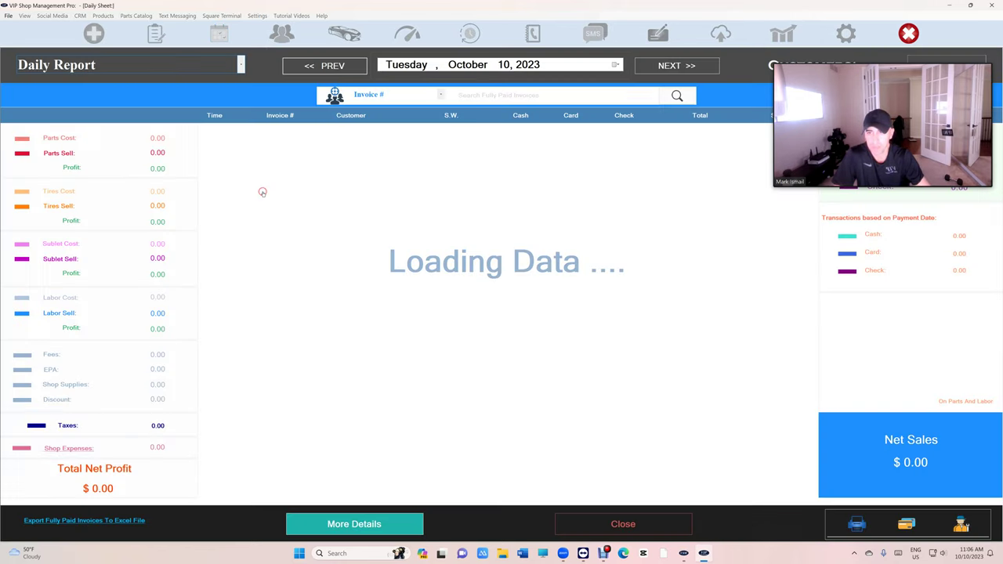
{"action": "left_click", "coordinate": [199, 71]}
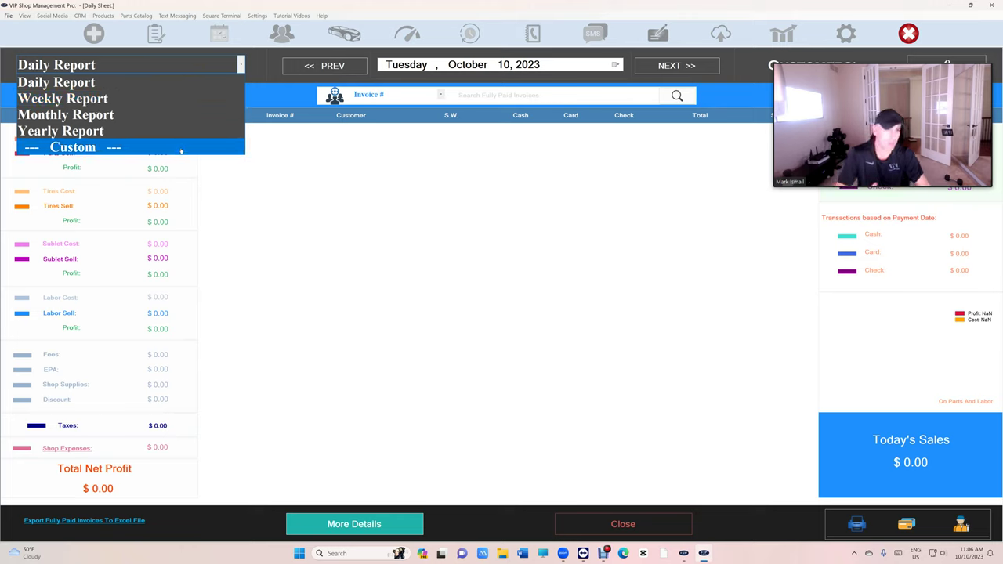
{"action": "left_click", "coordinate": [353, 66]}
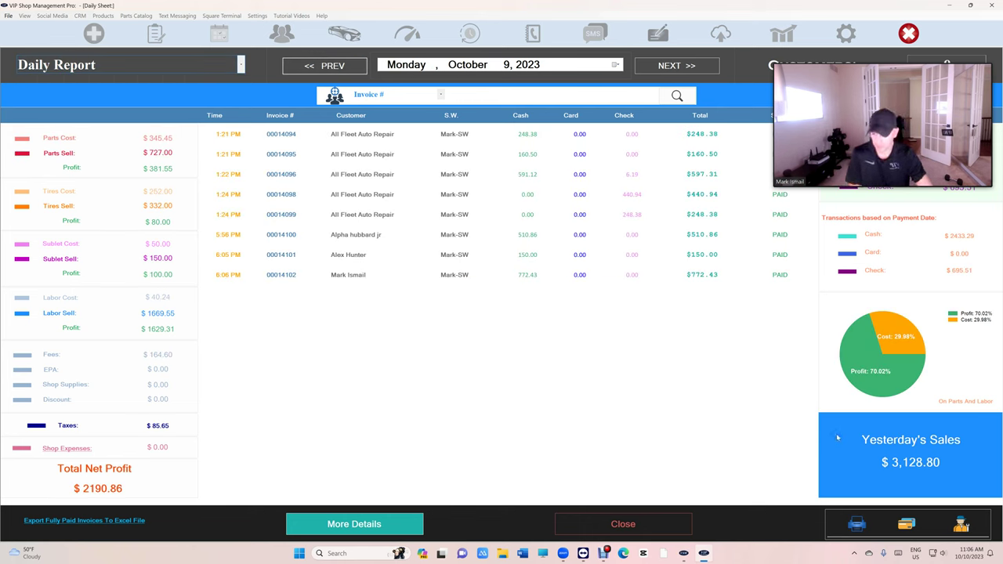
- Open the October 9 parts details and filter them to vendor TireHub
{"action": "left_click", "coordinate": [365, 531]}
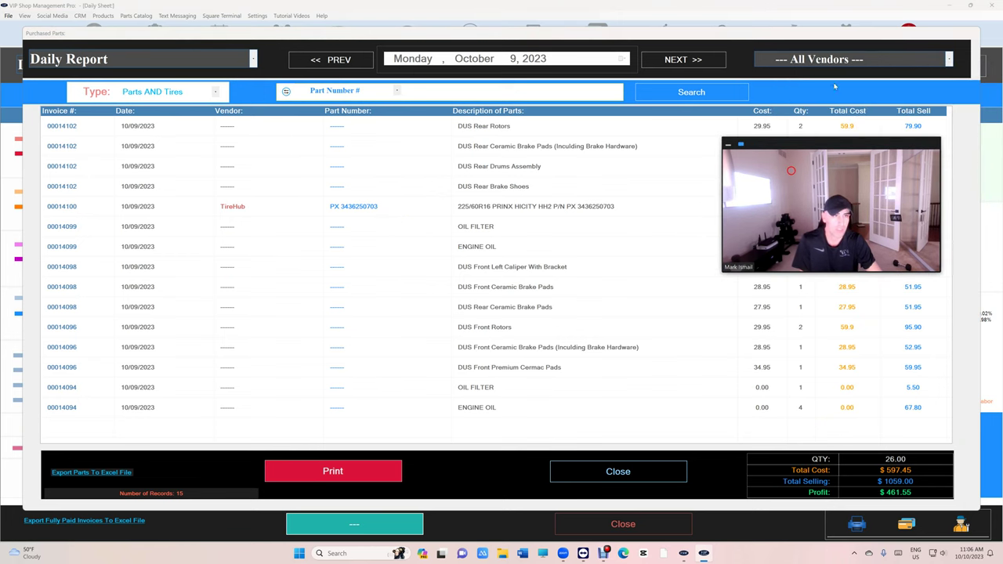
{"action": "left_click", "coordinate": [862, 59]}
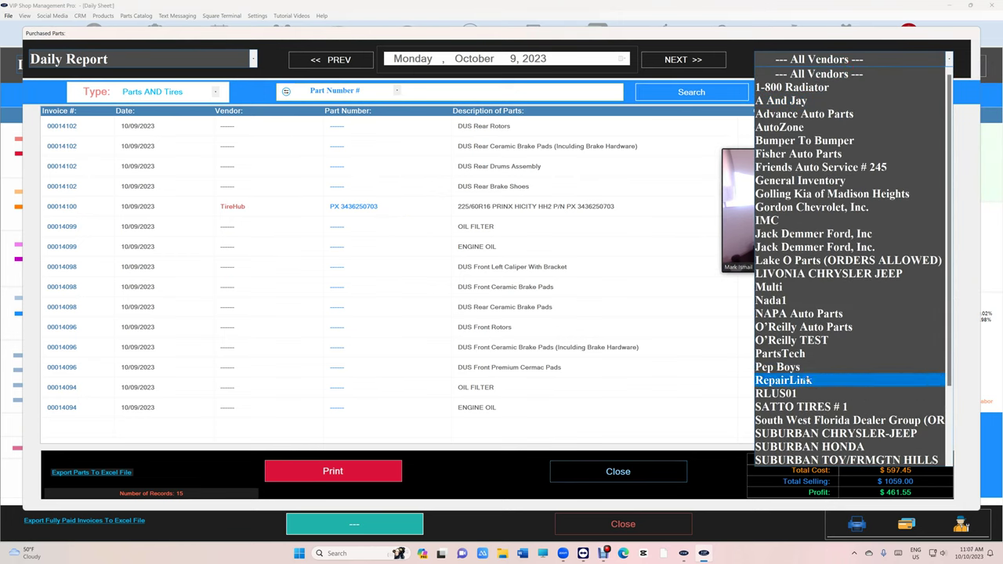
{"action": "scroll", "coordinate": [788, 368], "scroll_direction": "down", "scroll_amount": 2}
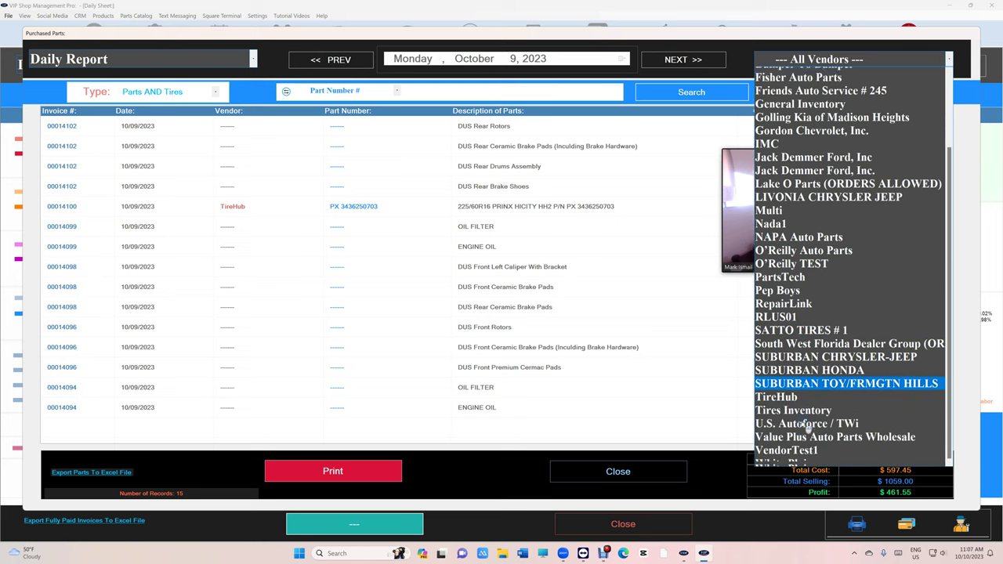
{"action": "scroll", "coordinate": [785, 380], "scroll_direction": "down", "scroll_amount": 1}
{"action": "left_click", "coordinate": [784, 381]}
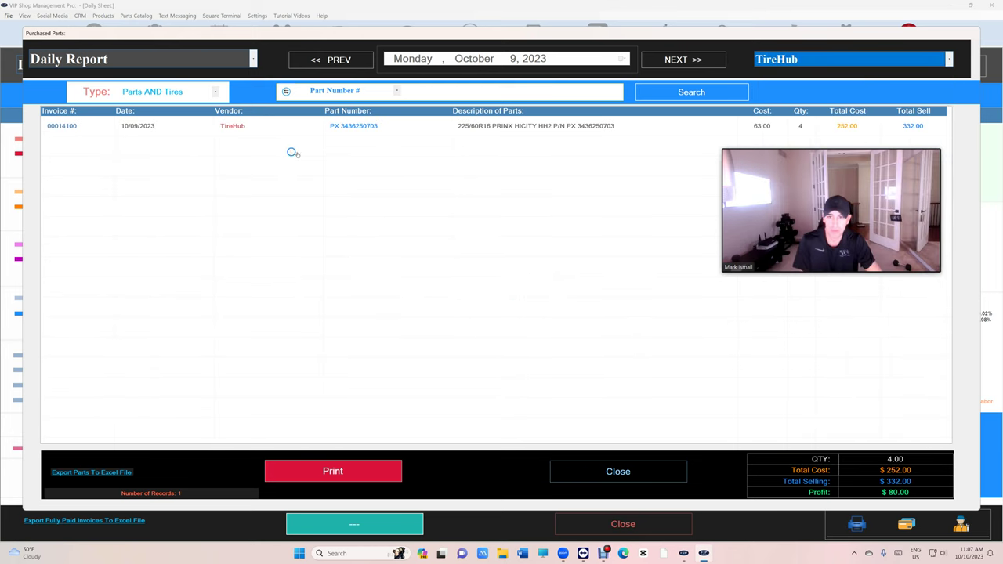
- Set the parts list back to All Vendors, showing 15 records and $1,059.00 selling
{"action": "left_click", "coordinate": [834, 56]}
{"action": "scroll", "coordinate": [829, 93], "scroll_direction": "up", "scroll_amount": 1}
{"action": "scroll", "coordinate": [829, 92], "scroll_direction": "up", "scroll_amount": 1}
{"action": "left_click", "coordinate": [829, 75]}
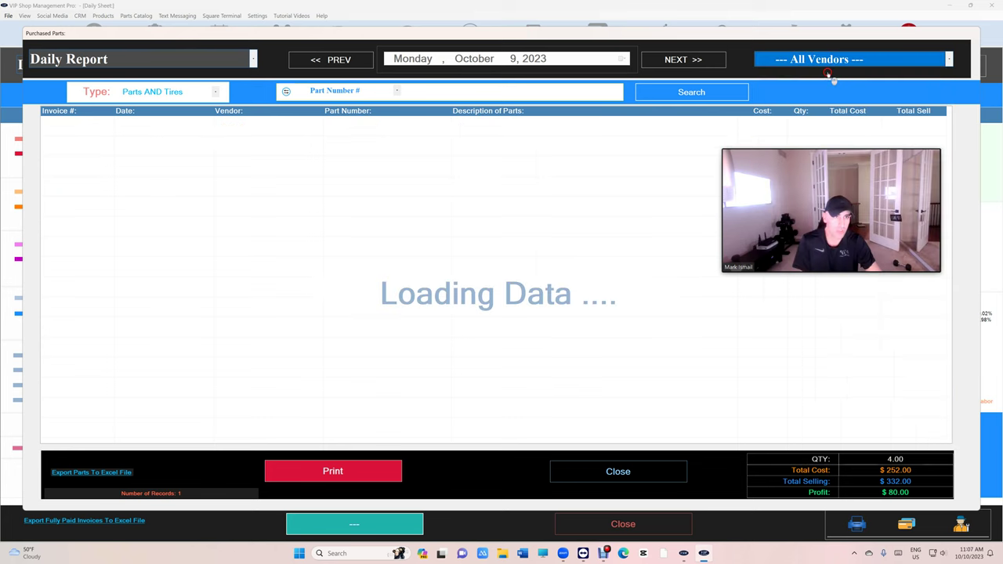
{"action": "left_click", "coordinate": [179, 92]}
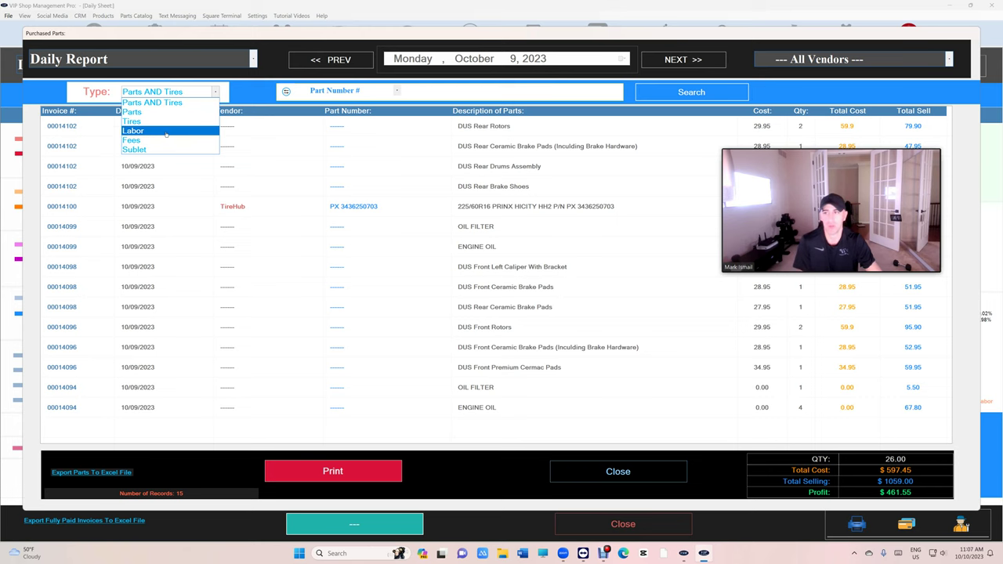
- Show Labor records for the custom range October 1–10, 2023: 86 records, $17,905.96 selling
{"action": "left_click", "coordinate": [166, 131]}
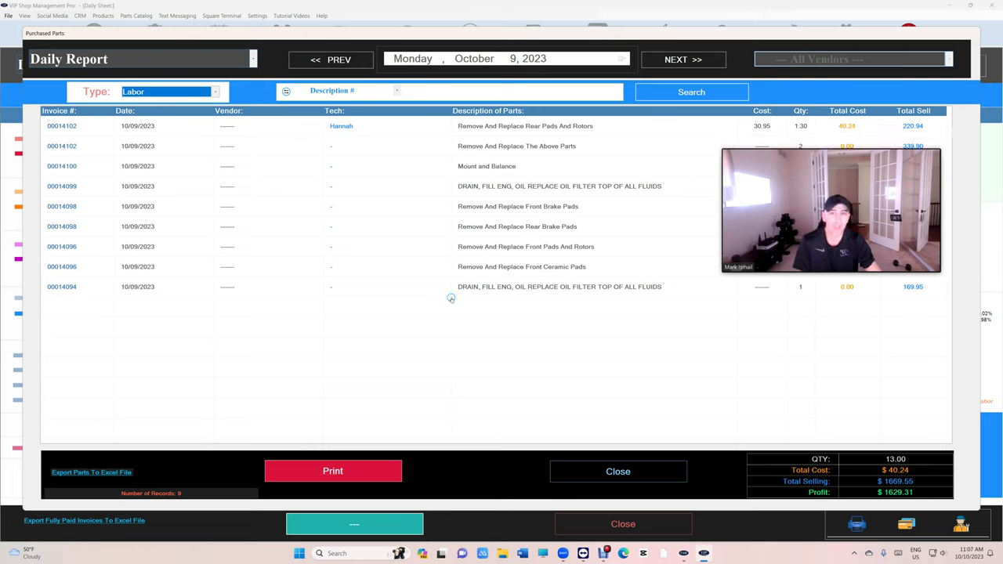
{"action": "left_click", "coordinate": [157, 59]}
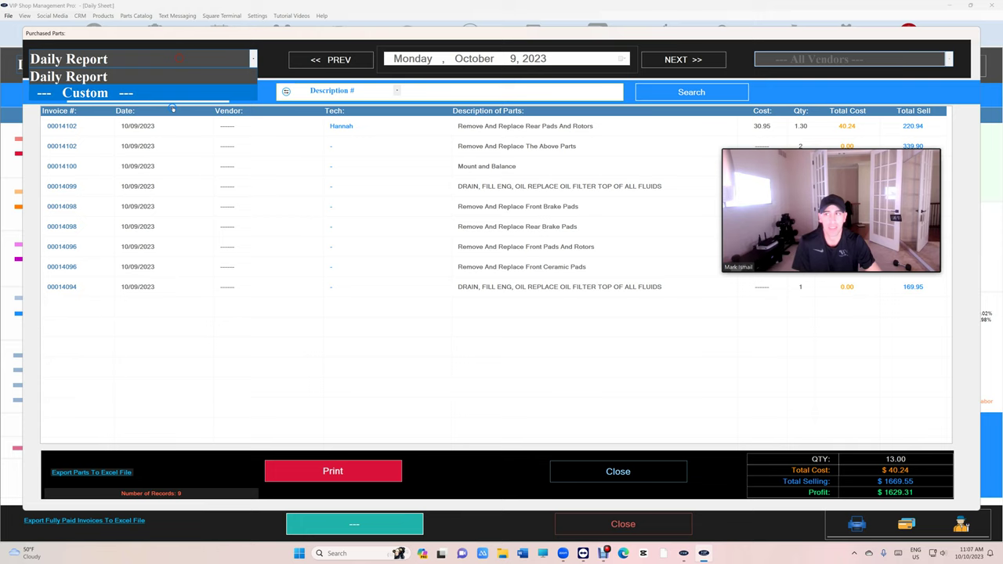
{"action": "left_click", "coordinate": [149, 92]}
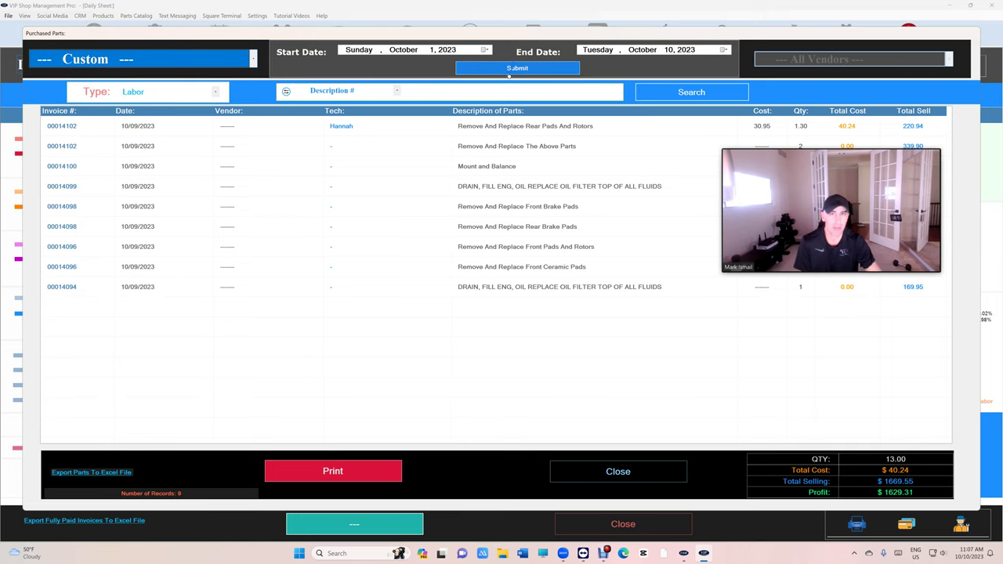
{"action": "left_click", "coordinate": [510, 69]}
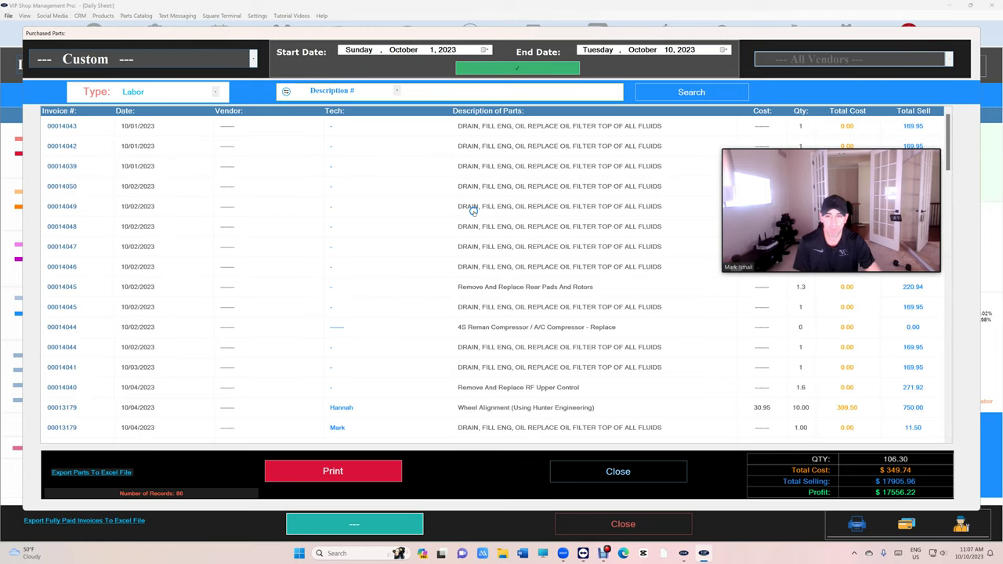
{"action": "scroll", "coordinate": [476, 226], "scroll_direction": "down", "scroll_amount": 10}
{"action": "scroll", "coordinate": [480, 226], "scroll_direction": "up", "scroll_amount": 10}
{"action": "scroll", "coordinate": [481, 225], "scroll_direction": "down", "scroll_amount": 10}
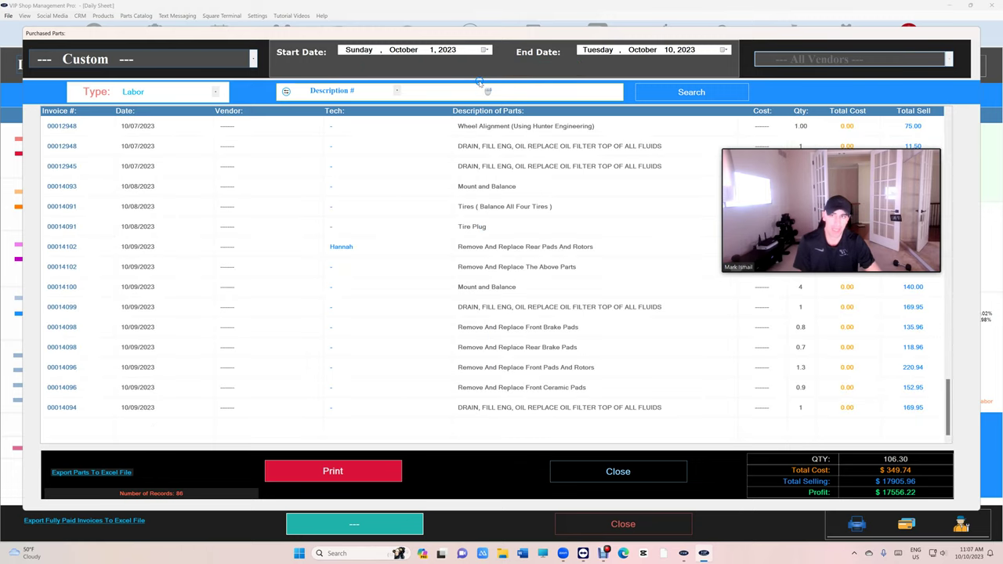
- Search labor records by the technician's name, leaving 2 records with $970.94 selling
{"action": "left_click", "coordinate": [397, 91]}
{"action": "left_click", "coordinate": [396, 111]}
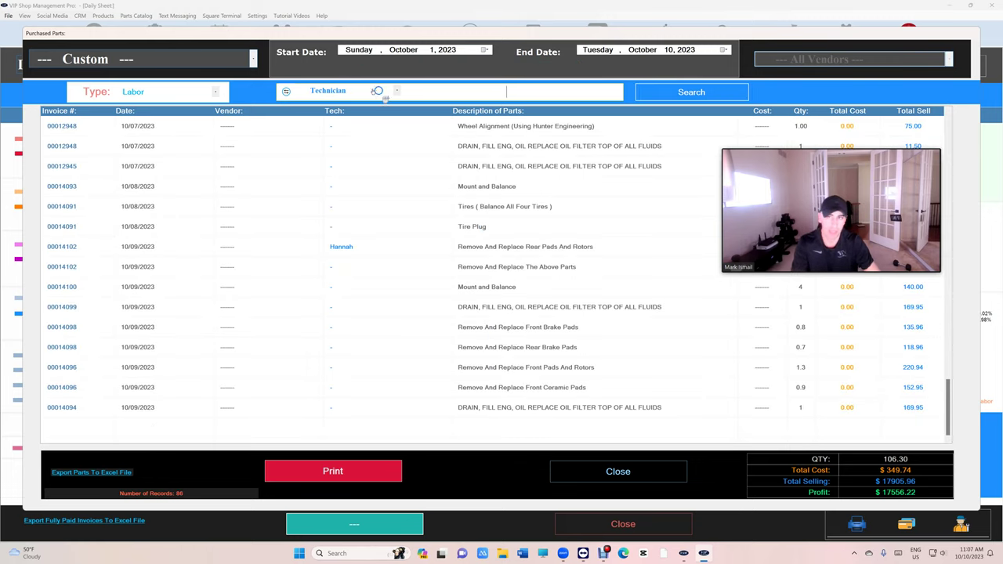
{"action": "left_click", "coordinate": [376, 91]}
{"action": "left_click", "coordinate": [376, 112]}
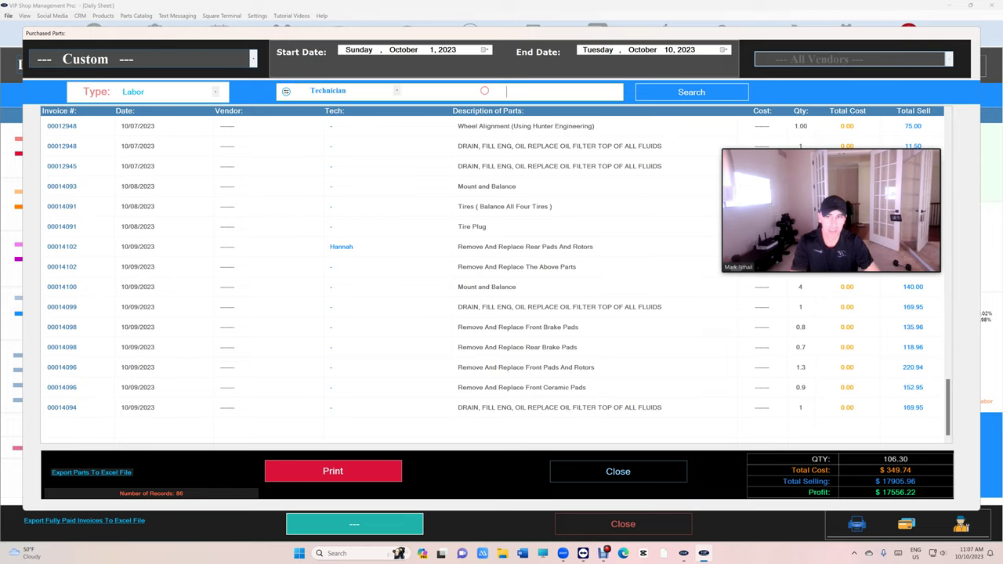
{"action": "type", "text": "hann"}
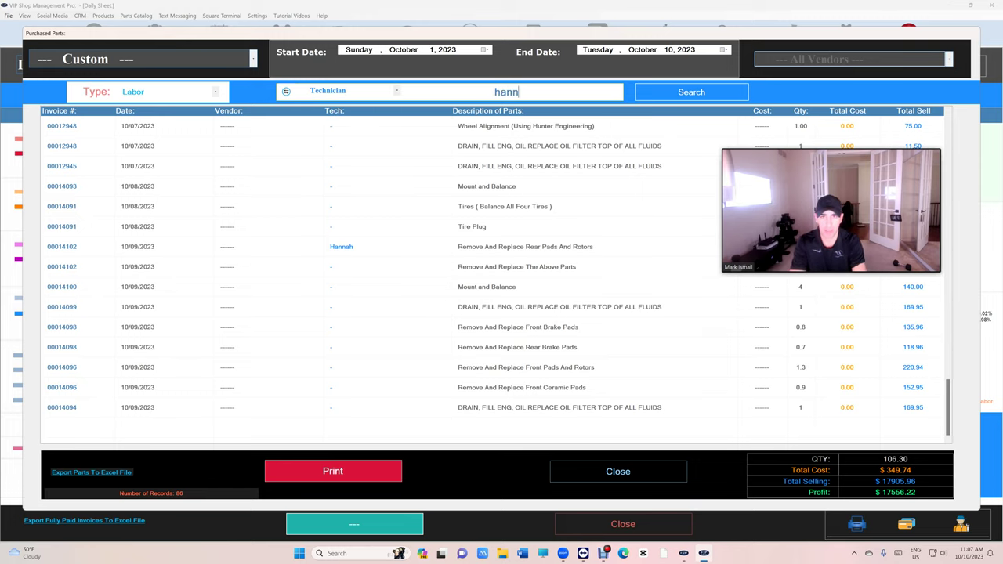
{"action": "key", "text": "Return"}
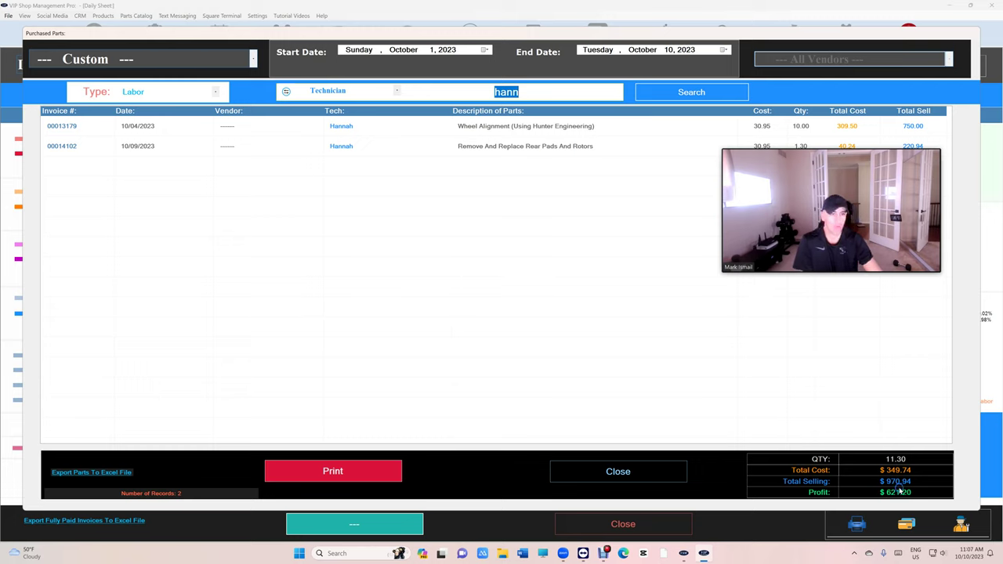
{"action": "left_click", "coordinate": [170, 95]}
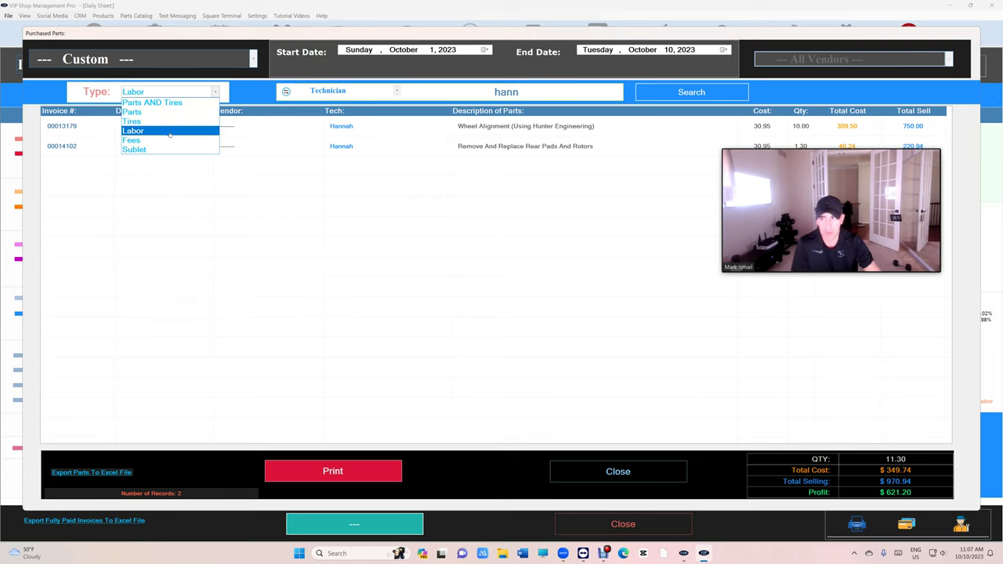
- Switch to parts and tires and search descriptions for 'rotor', listing 18 records
{"action": "left_click", "coordinate": [183, 104]}
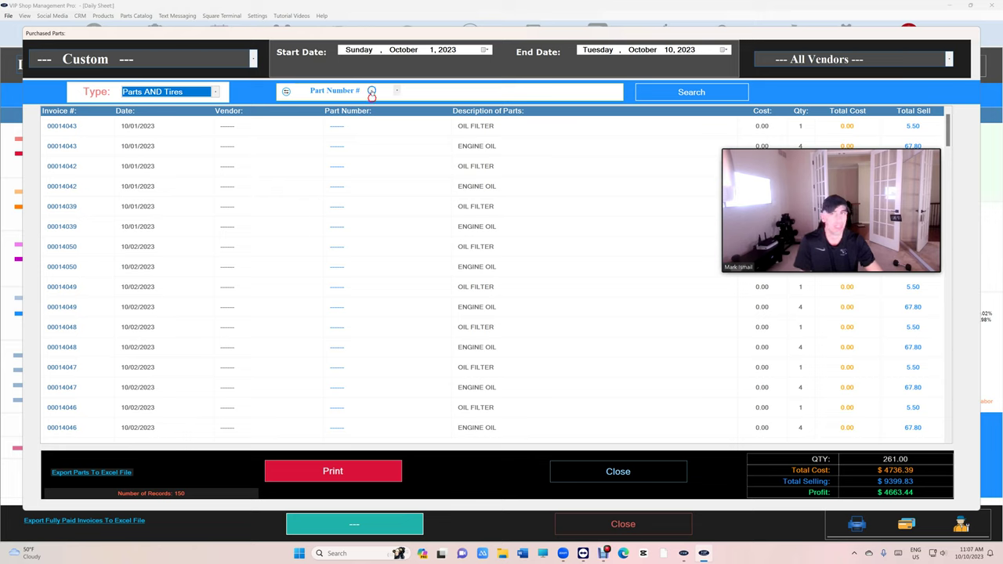
{"action": "left_click", "coordinate": [373, 91]}
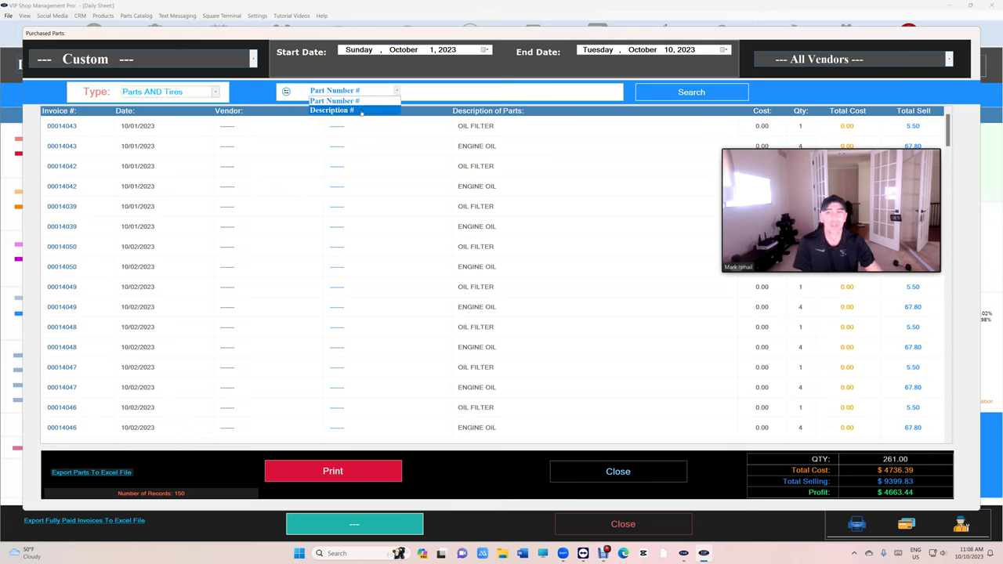
{"action": "left_click", "coordinate": [362, 111]}
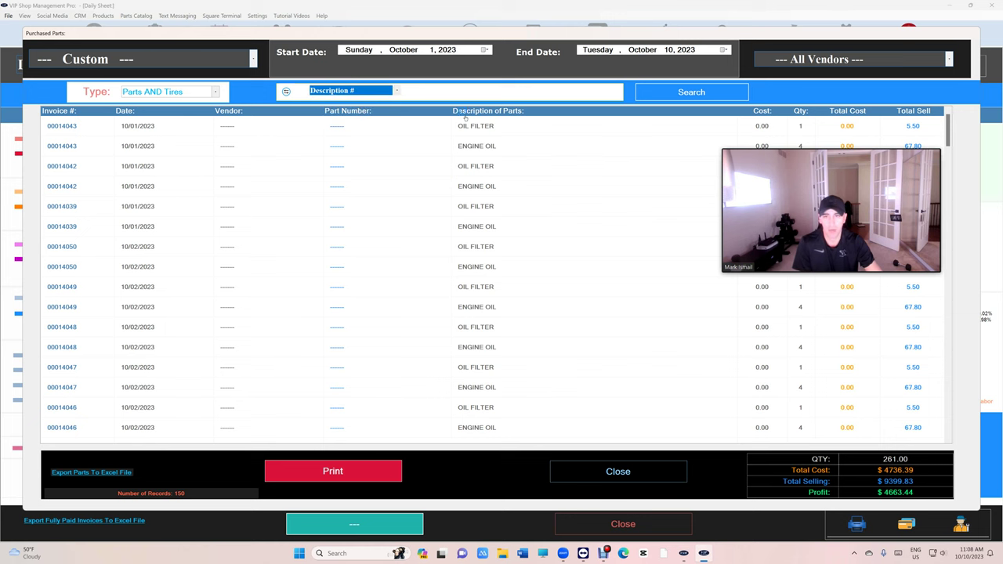
{"action": "scroll", "coordinate": [479, 156], "scroll_direction": "down", "scroll_amount": 10}
{"action": "scroll", "coordinate": [478, 149], "scroll_direction": "down", "scroll_amount": 10}
{"action": "left_click", "coordinate": [489, 94]}
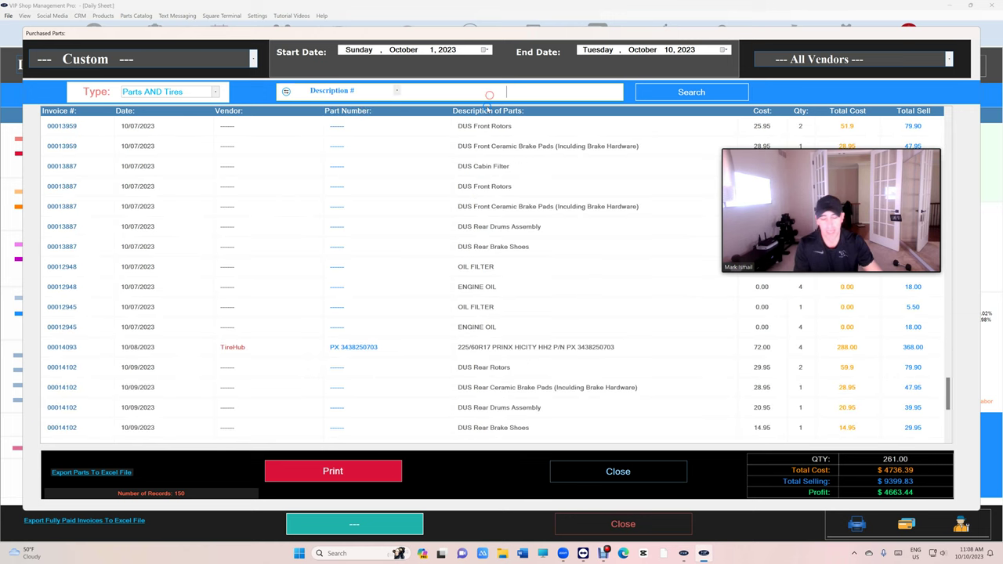
{"action": "type", "text": "rotor"}
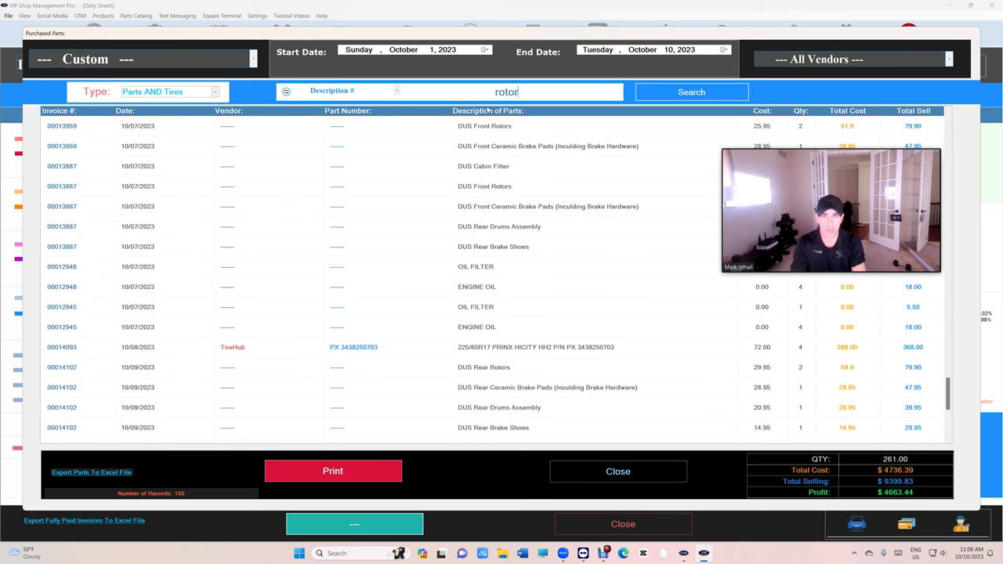
{"action": "key", "text": "Return"}
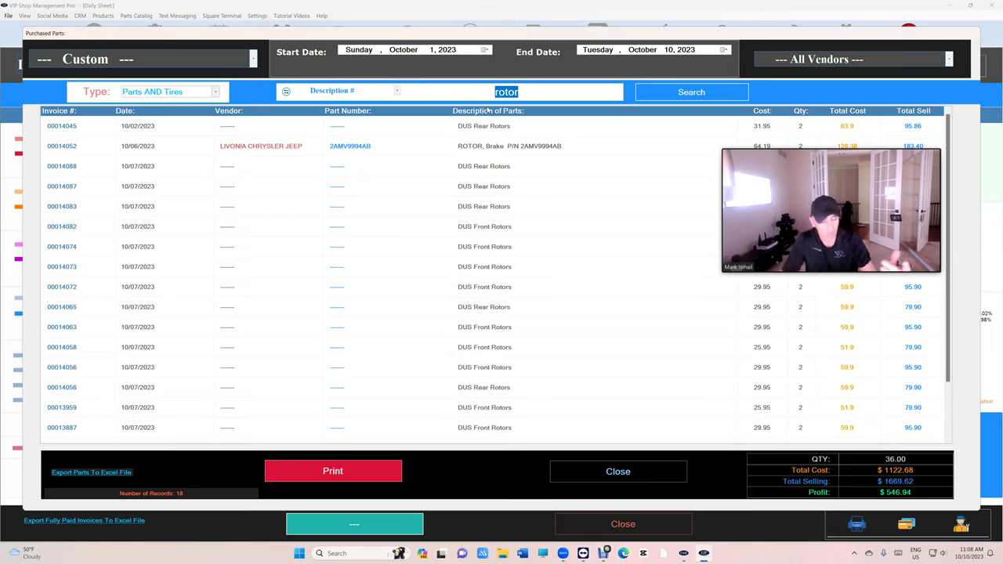
- Search part descriptions for tire size 225/60R16, then broaden to 225/60 (2 TireHub records)
{"action": "type", "text": "225"}
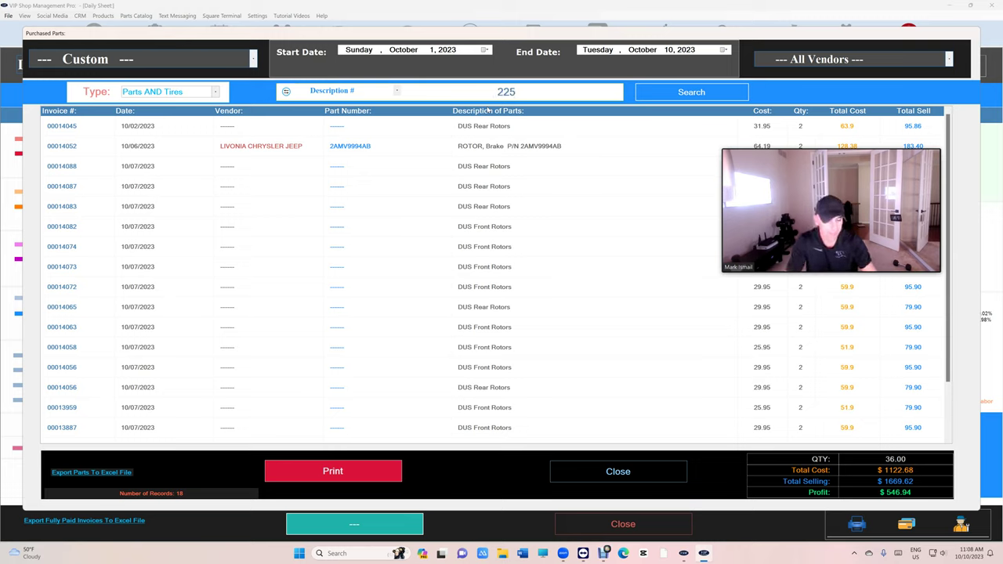
{"action": "type", "text": "/6016"}
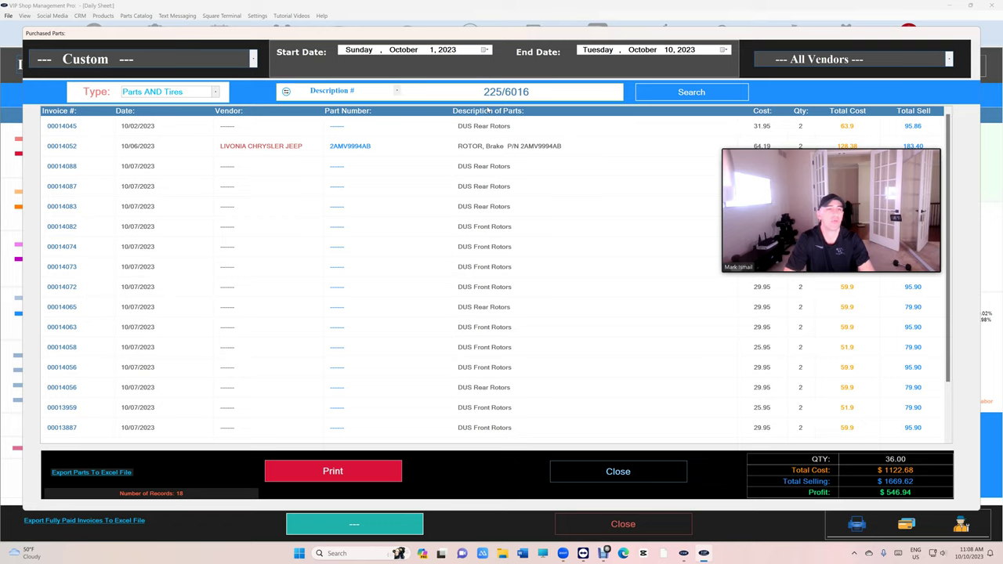
{"action": "key", "text": "Return"}
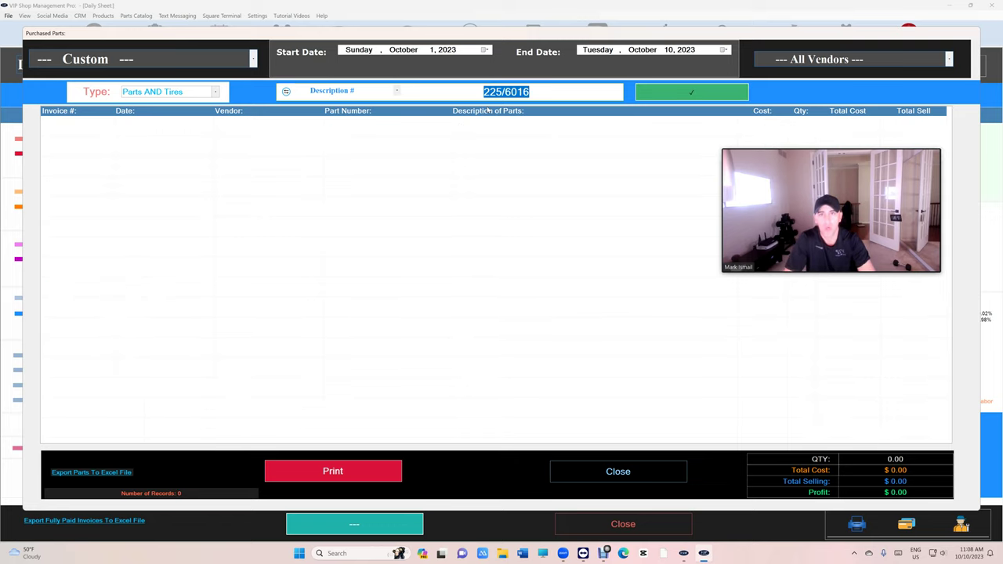
{"action": "left_click", "coordinate": [174, 92]}
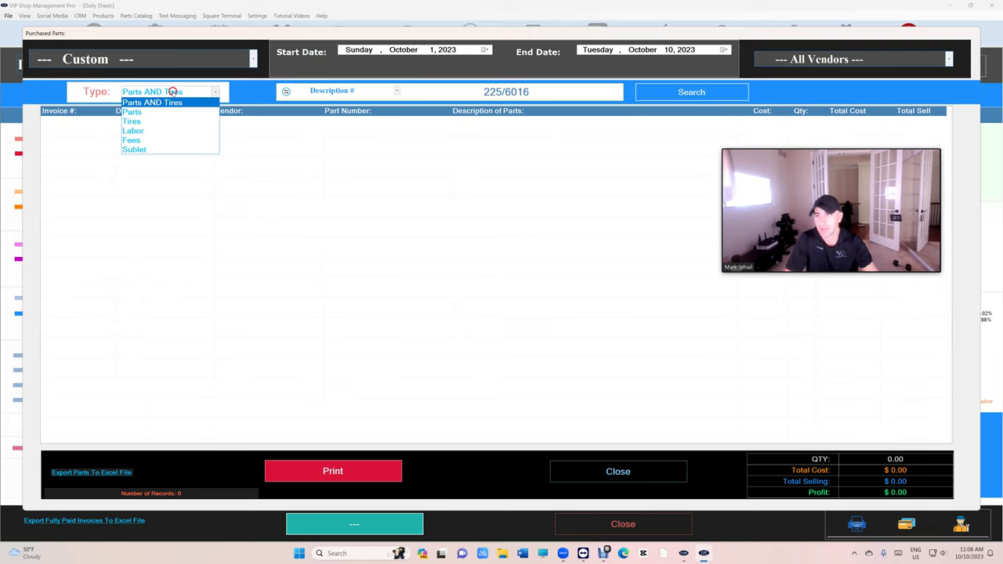
{"action": "left_click", "coordinate": [539, 95]}
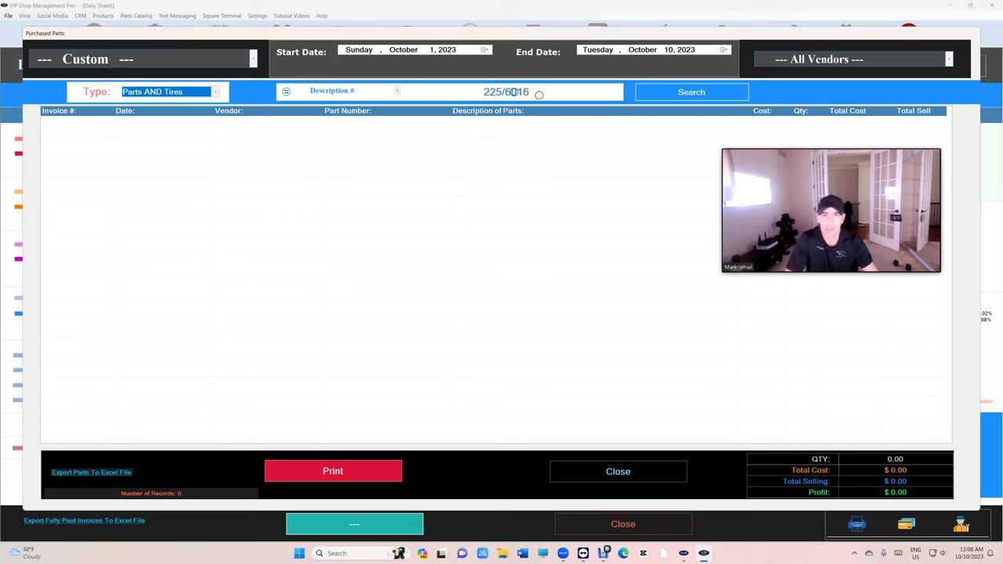
{"action": "type", "text": "R"}
{"action": "key", "text": "Return"}
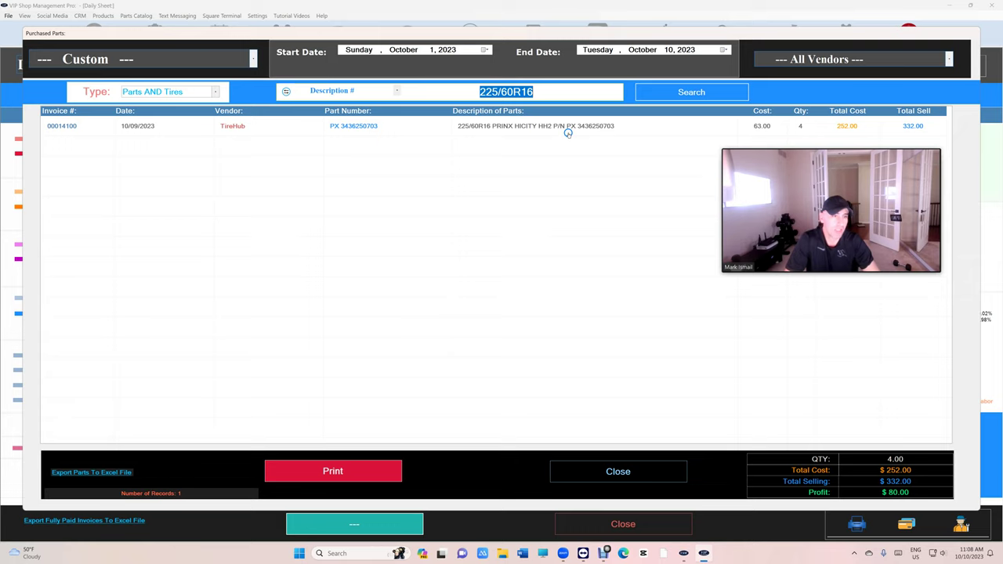
{"action": "left_click_drag", "start_coordinate": [534, 95], "coordinate": [512, 93]}
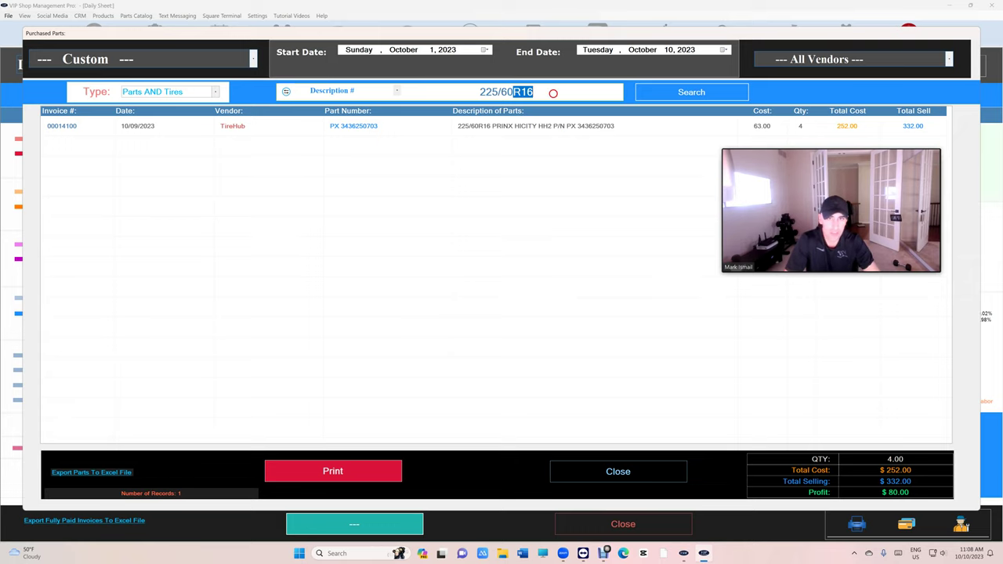
{"action": "key", "text": "BackSpace"}
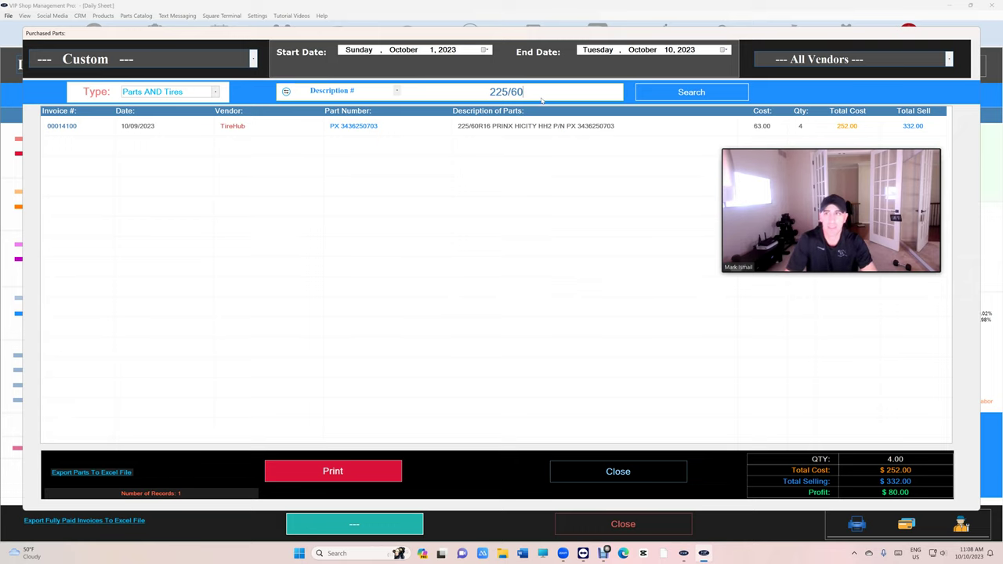
{"action": "key", "text": "Return"}
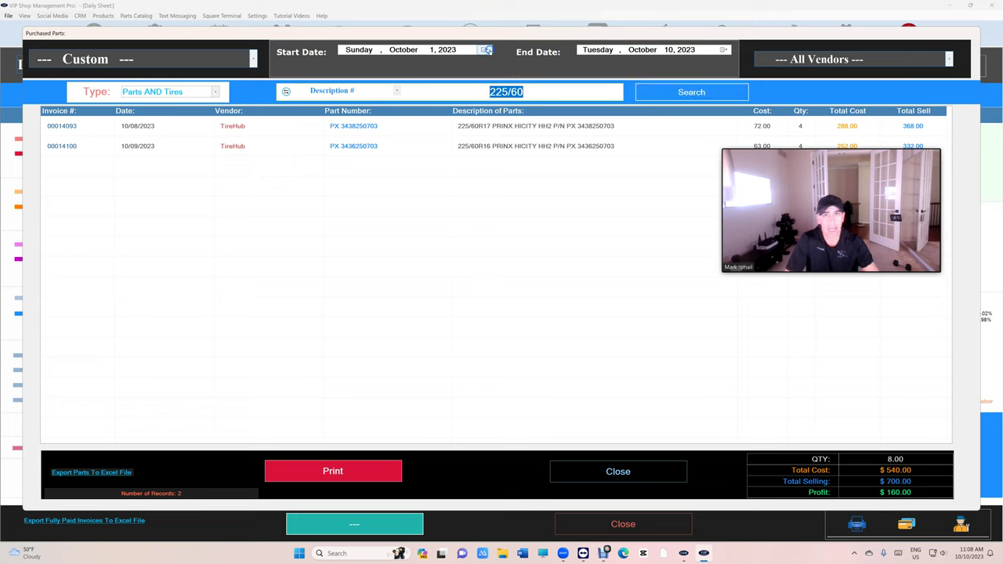
- Move the start date to October 1, 2022, listing 30 tire records for 225/60
{"action": "left_click", "coordinate": [485, 49]}
{"action": "triple_click", "coordinate": [383, 61]}
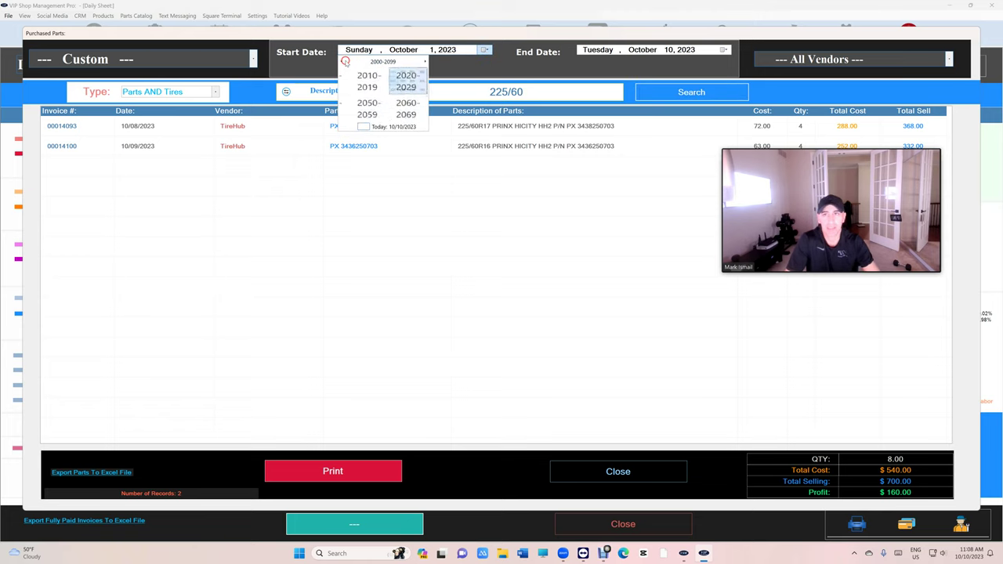
{"action": "left_click", "coordinate": [415, 76]}
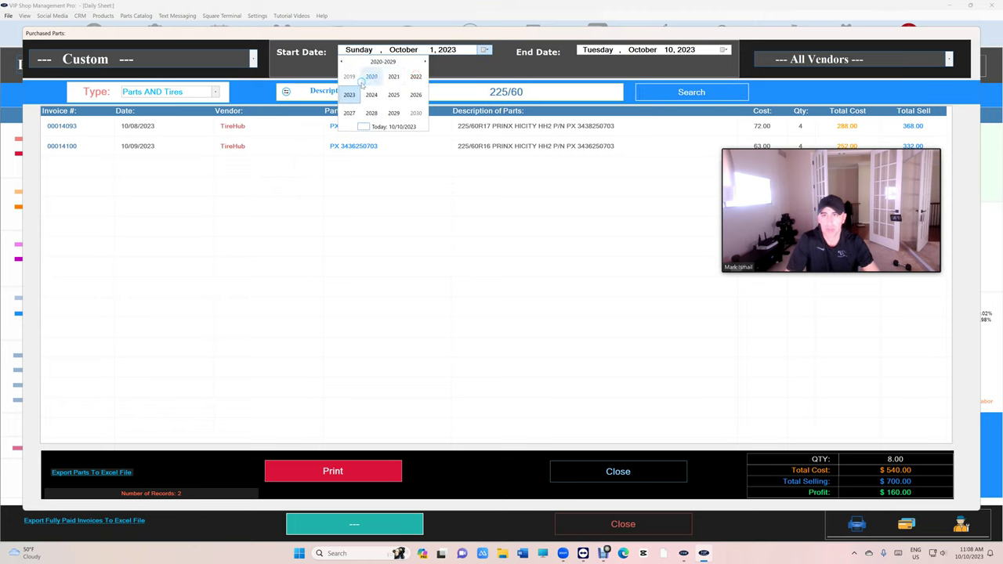
{"action": "left_click", "coordinate": [410, 75]}
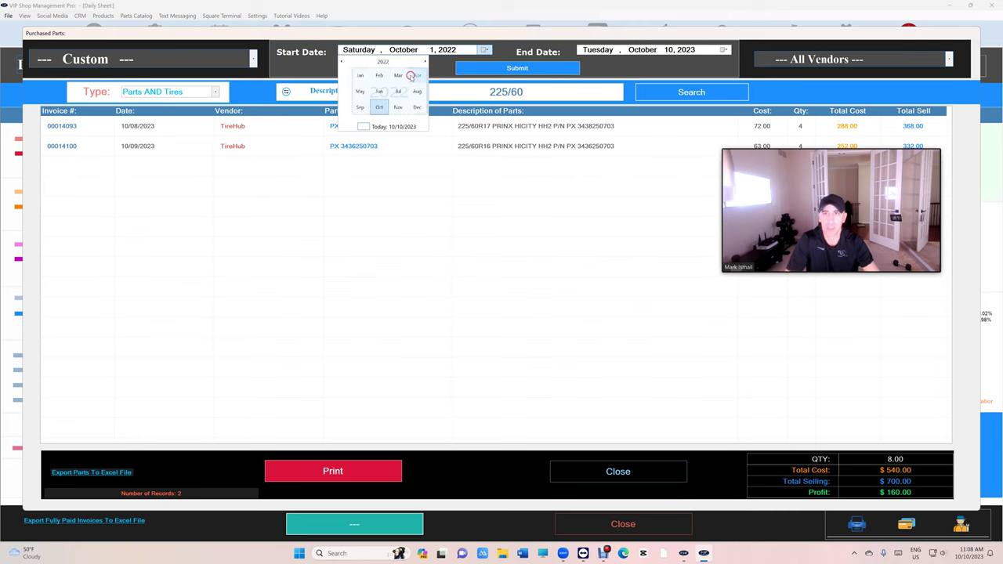
{"action": "left_click", "coordinate": [560, 70]}
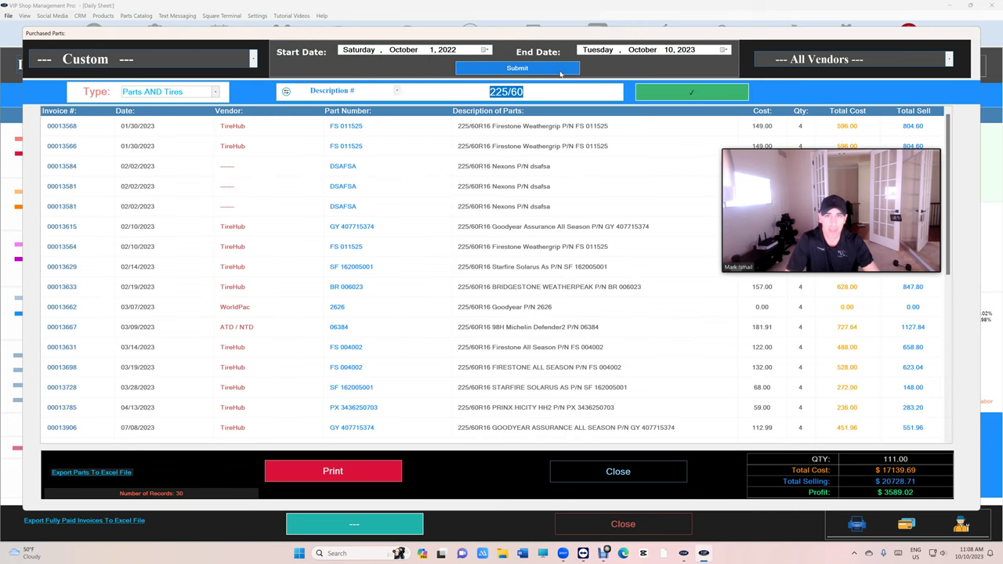
{"action": "scroll", "coordinate": [513, 166], "scroll_direction": "down", "scroll_amount": 5}
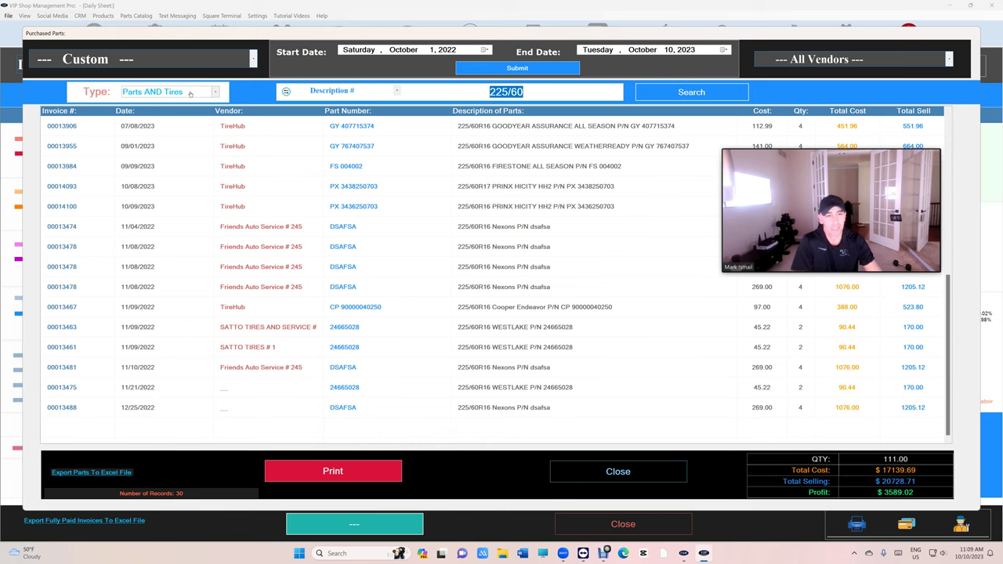
- Show Labor records matching description 'Mount and': 53 records, $7,035.00 selling
{"action": "left_click", "coordinate": [191, 93]}
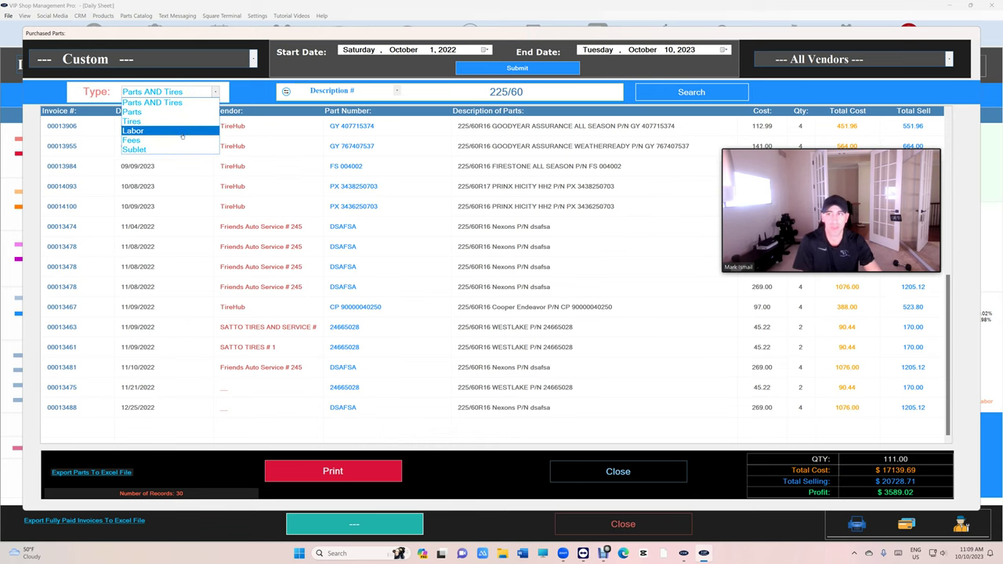
{"action": "left_click", "coordinate": [181, 131]}
{"action": "left_click", "coordinate": [478, 94]}
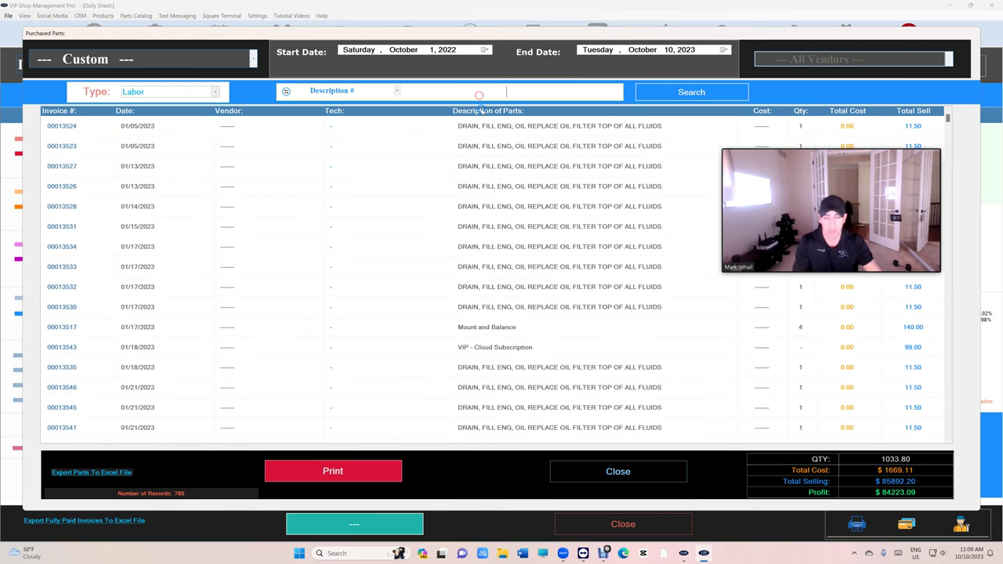
{"action": "type", "text": "Mount and"}
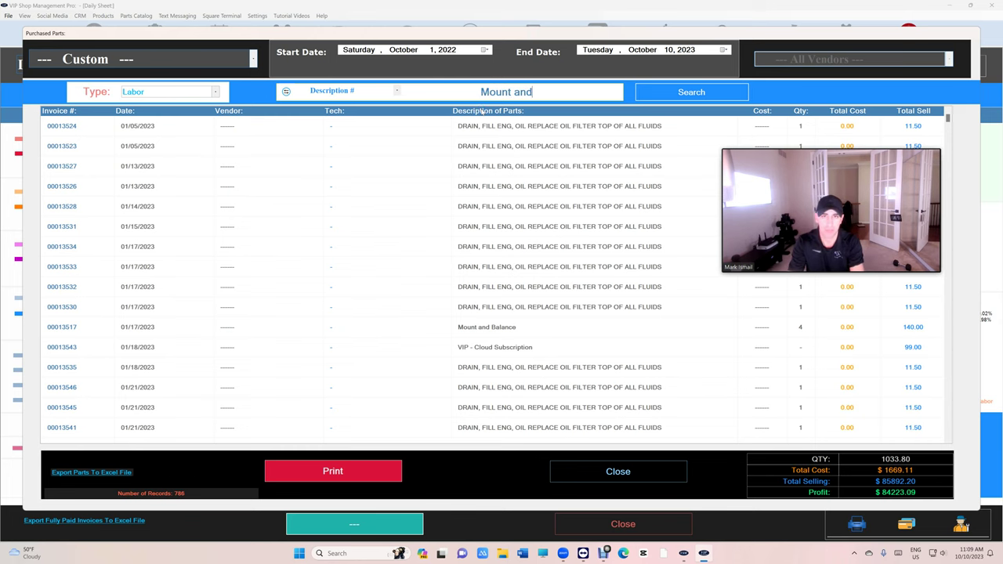
{"action": "key", "text": "Return"}
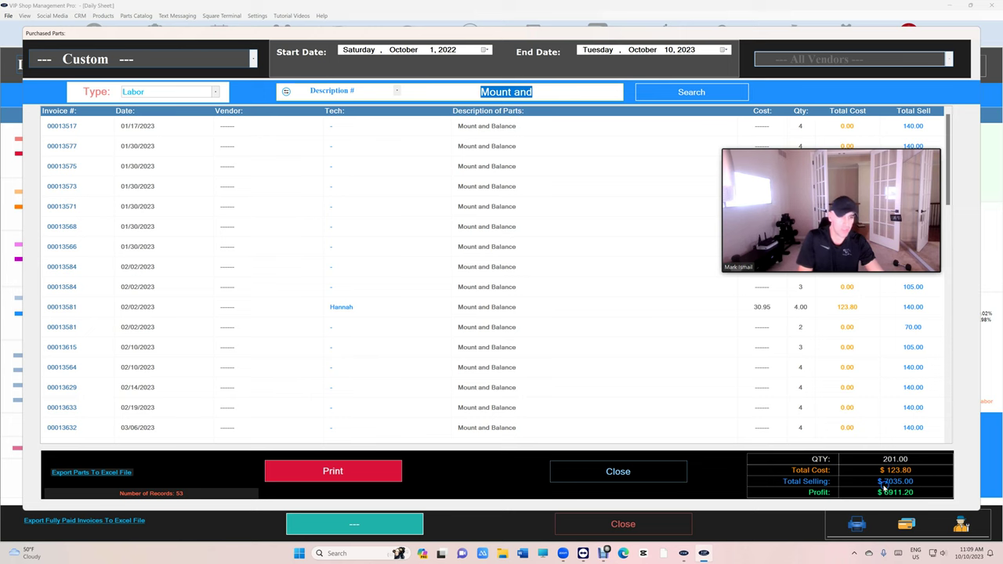
- Close the Purchased Parts window, returning to the October 9, 2023 Daily Report
{"action": "left_click", "coordinate": [627, 472]}
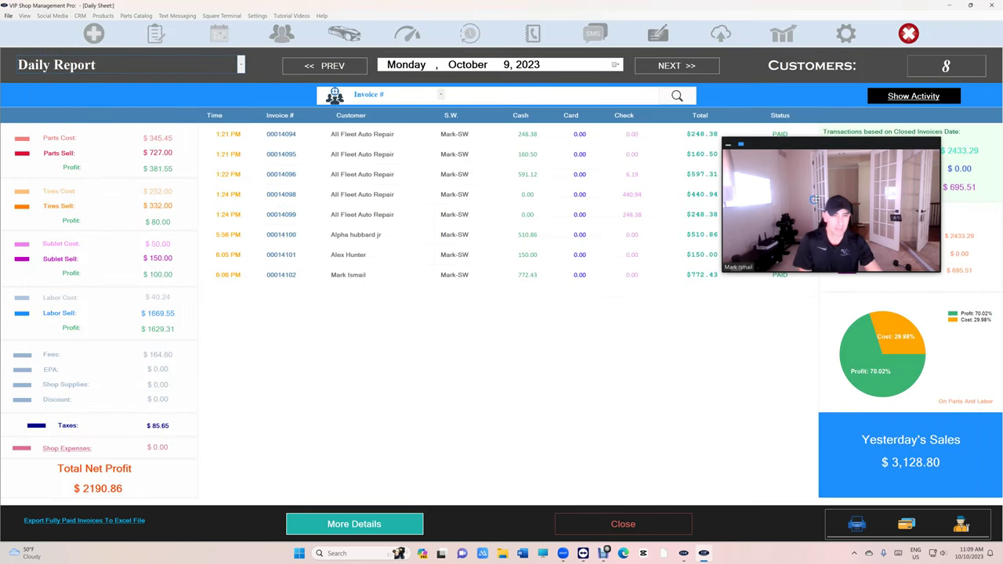
{"action": "mouse_move", "coordinate": [833, 213]}
{"action": "left_mouse_down"}
{"action": "mouse_move", "coordinate": [421, 362]}
{"action": "mouse_move", "coordinate": [466, 327]}
{"action": "left_mouse_up"}
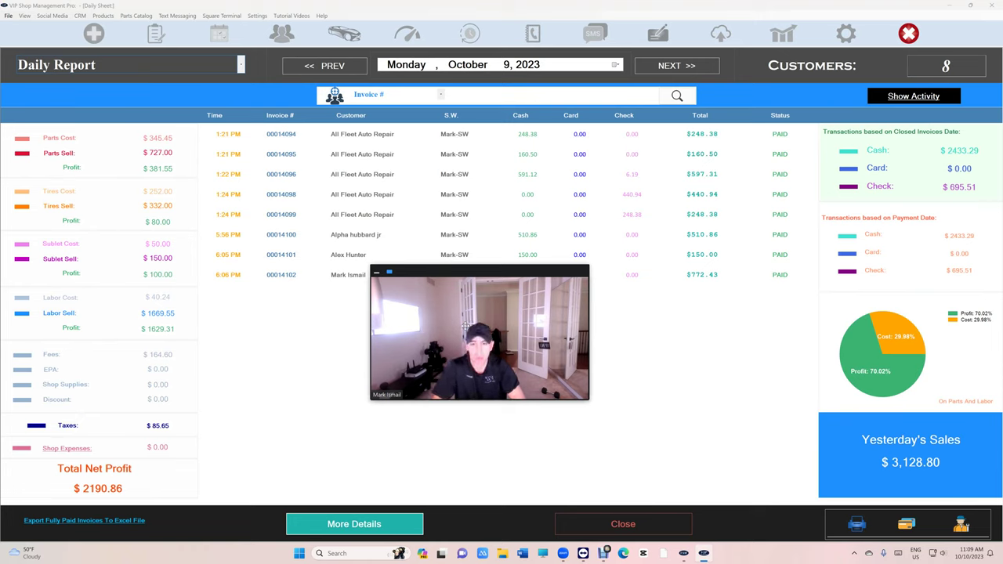
{"action": "left_click_drag", "start_coordinate": [465, 326], "coordinate": [492, 196]}
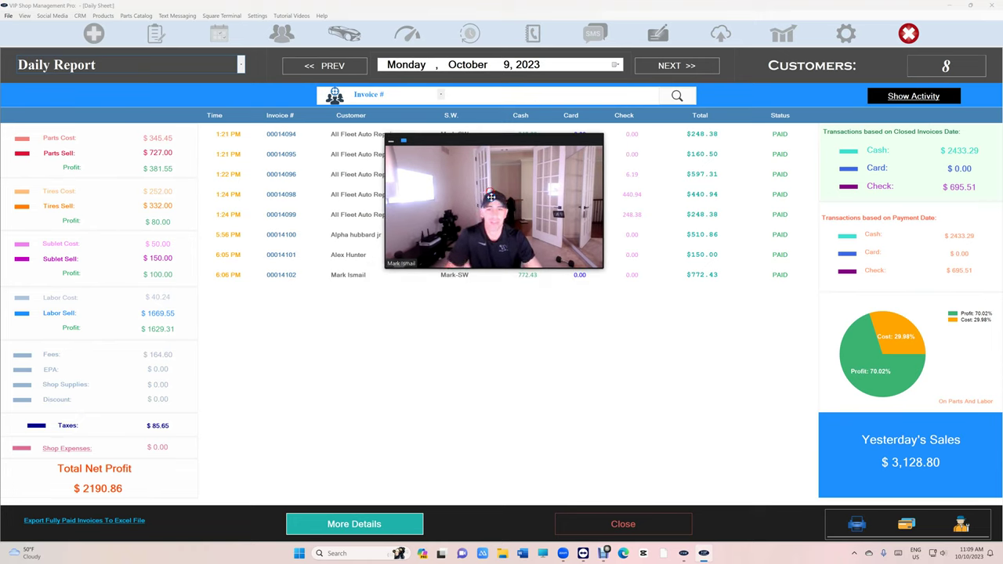